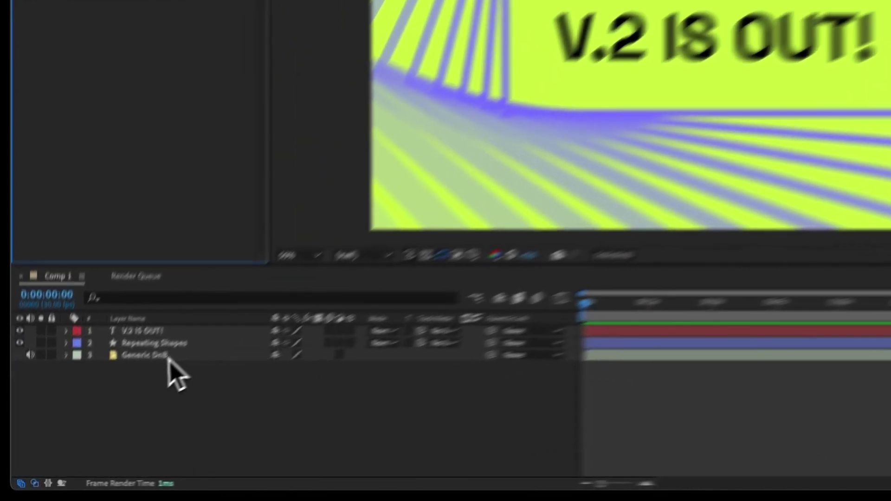
- Create a FreqReact profile named Kick from the Generic DnB audio layer
left_click(168, 357)
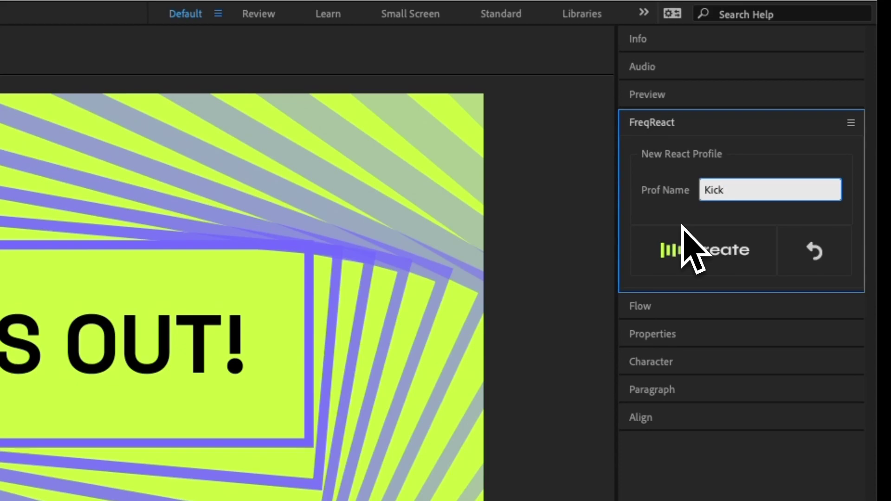
left_click(685, 263)
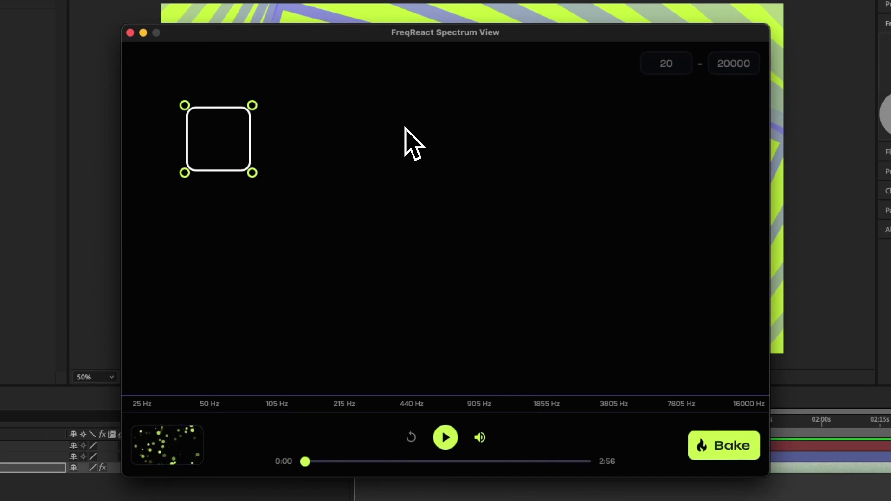
key("space")
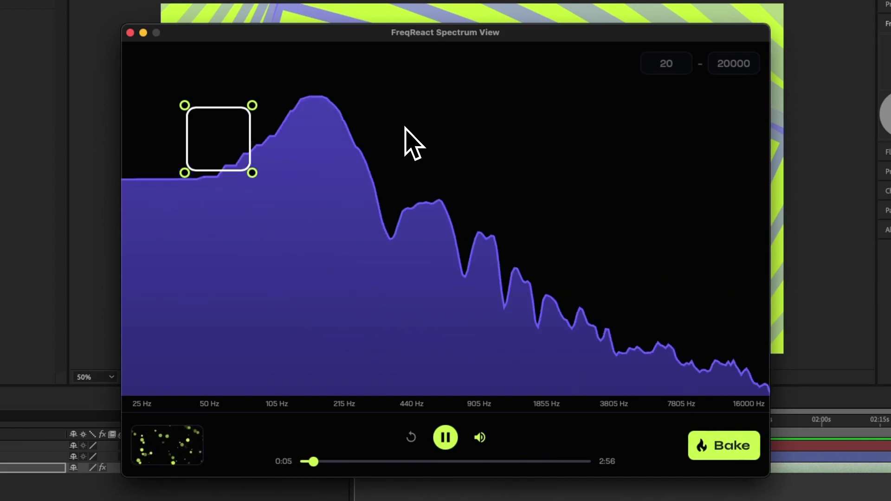
key("space")
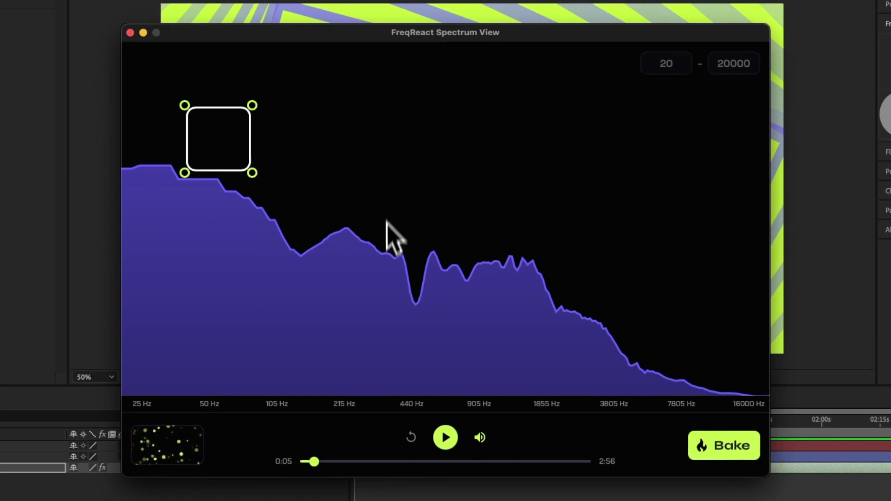
scroll(377, 283, "up", 5)
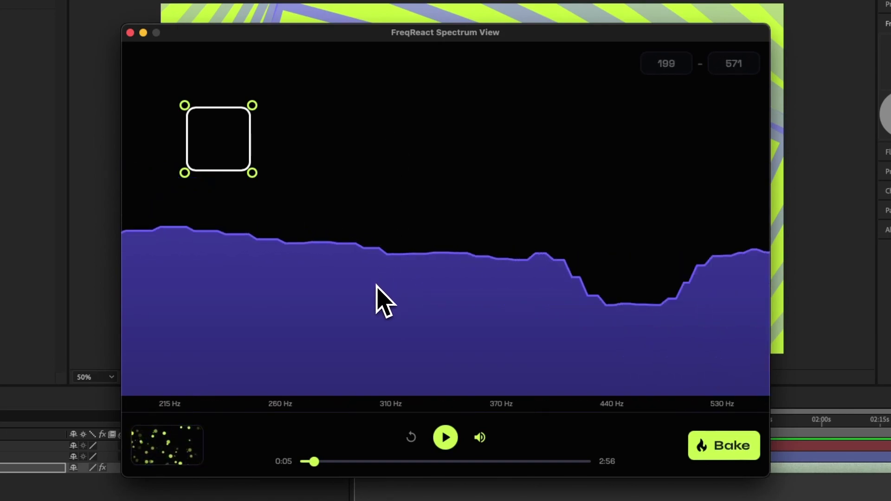
scroll(377, 285, "down", 5)
scroll(377, 292, "up", 3)
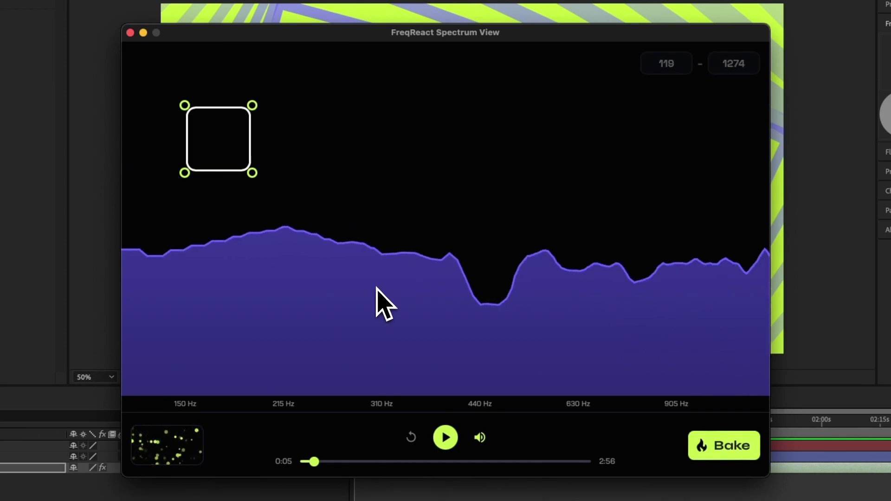
left_click_drag(577, 288, 278, 289)
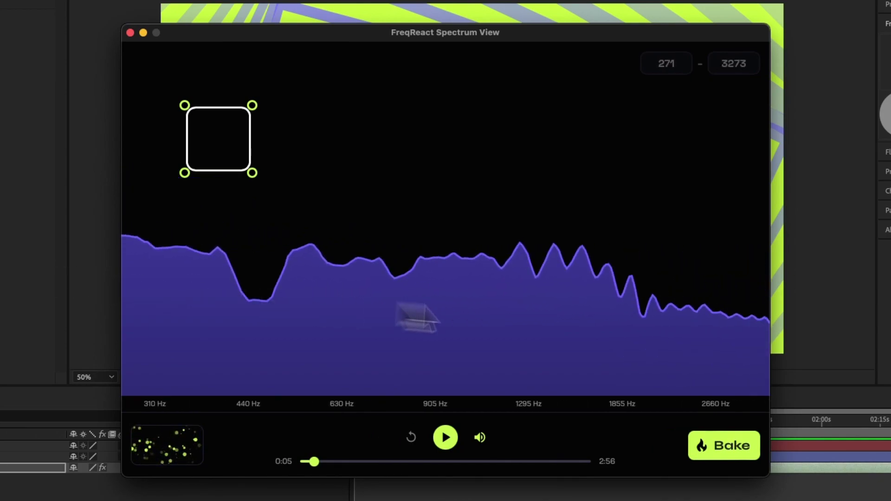
left_click_drag(441, 314, 234, 318)
left_click_drag(354, 332, 545, 332)
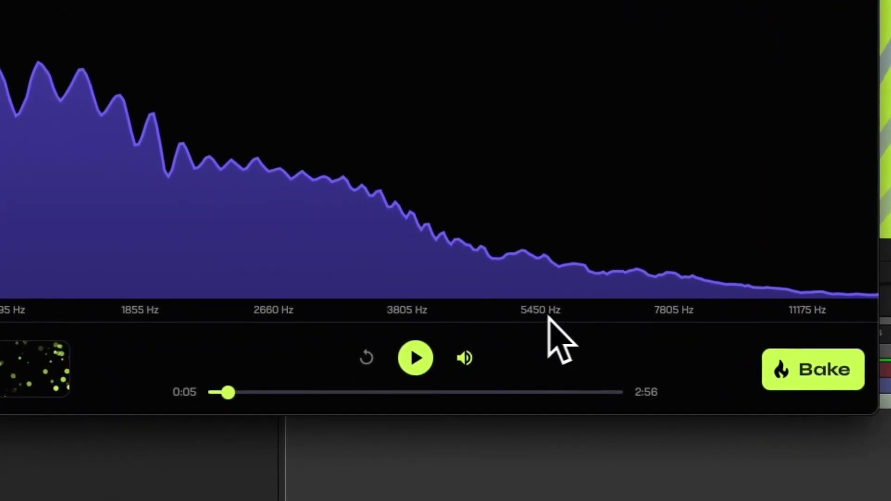
left_click_drag(293, 235, 541, 222)
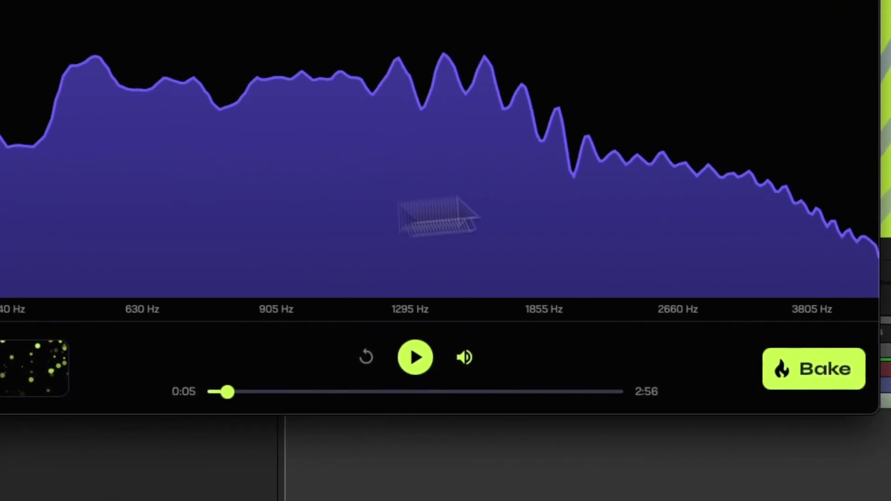
scroll(265, 179, "down", 5)
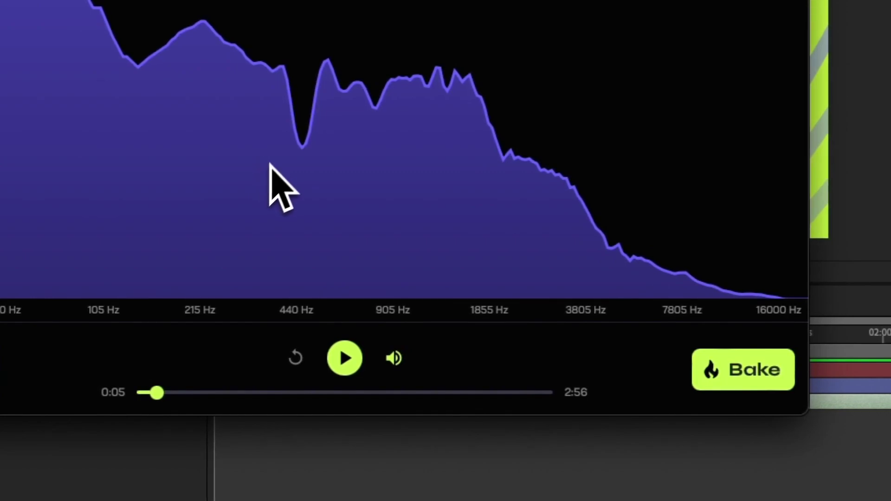
mouse_move(398, 367)
key("space")
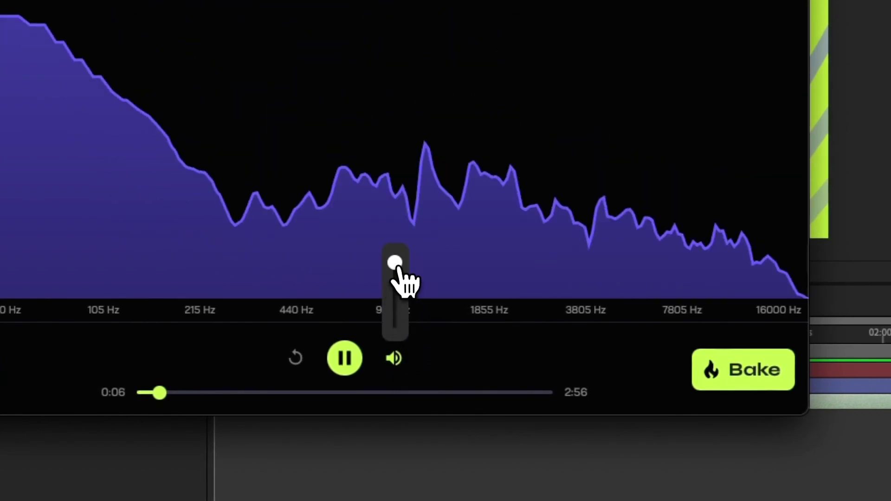
left_click_drag(396, 267, 396, 299)
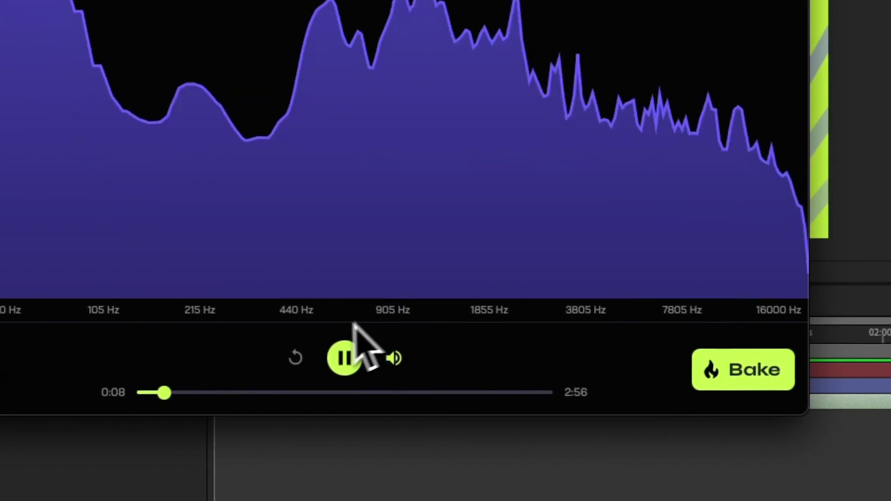
left_click_drag(328, 393, 543, 393)
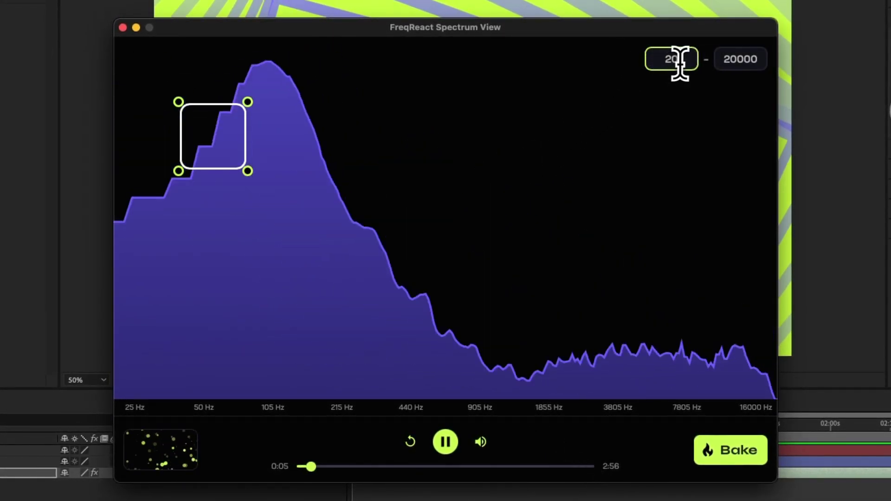
- Set the spectrum's upper limit to 1000 Hz and move the detection box over about 215 Hz
double_click(740, 59)
type("1")
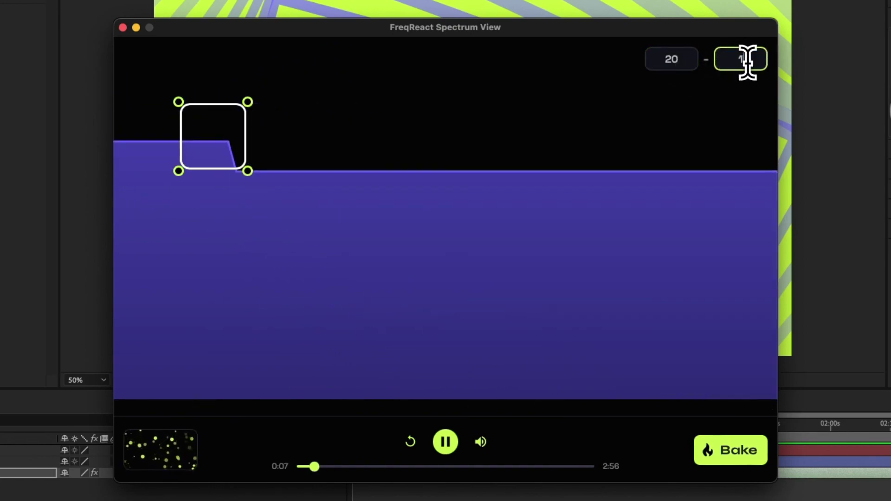
type("000")
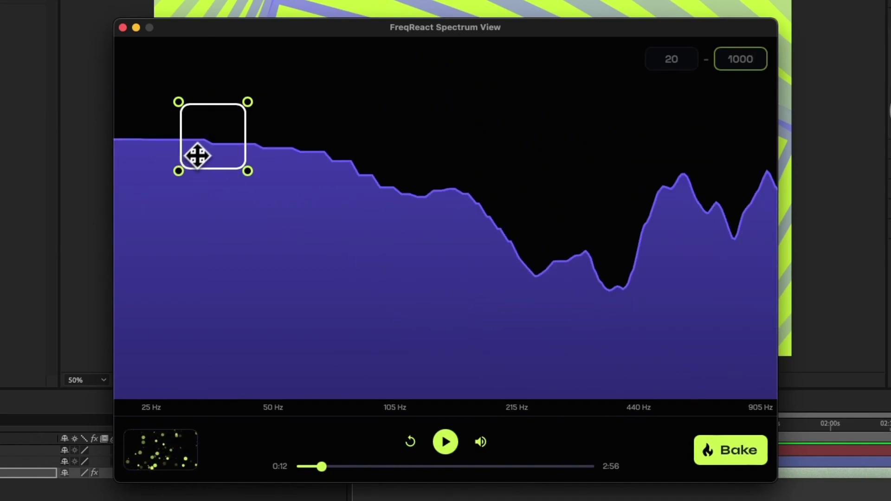
left_click_drag(198, 155, 207, 112)
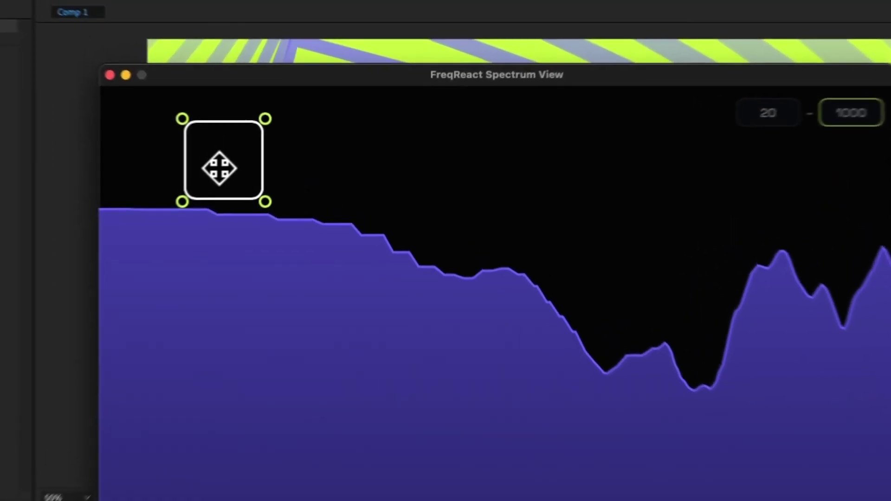
left_click_drag(211, 110, 530, 161)
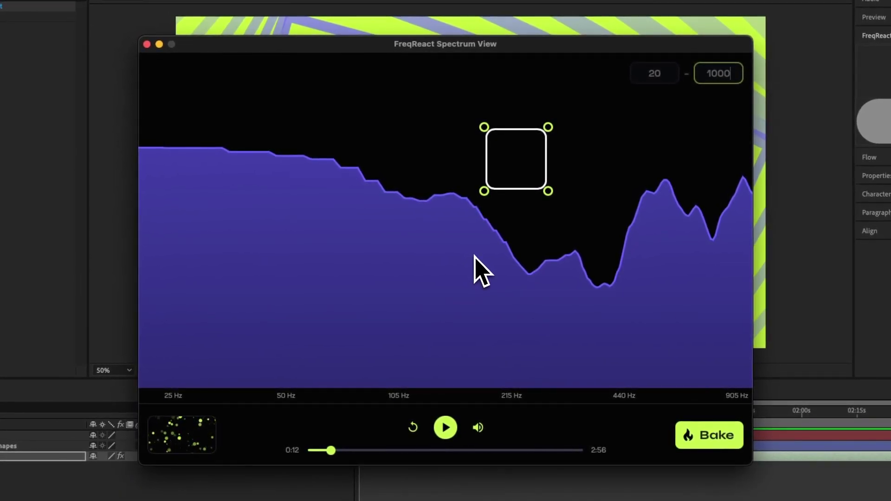
- Resume playback and resize the detection box to sit just above the 105–215 Hz peaks
key("space")
left_click_drag(509, 166, 506, 148)
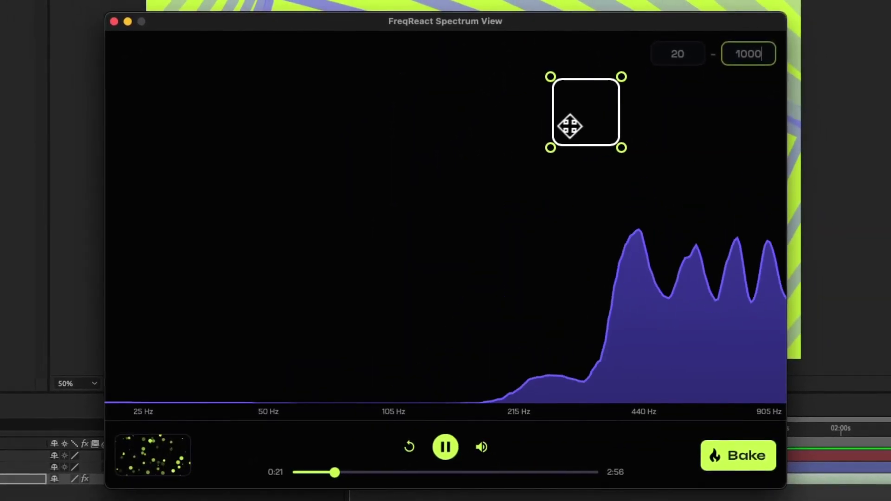
left_click_drag(569, 126, 711, 285)
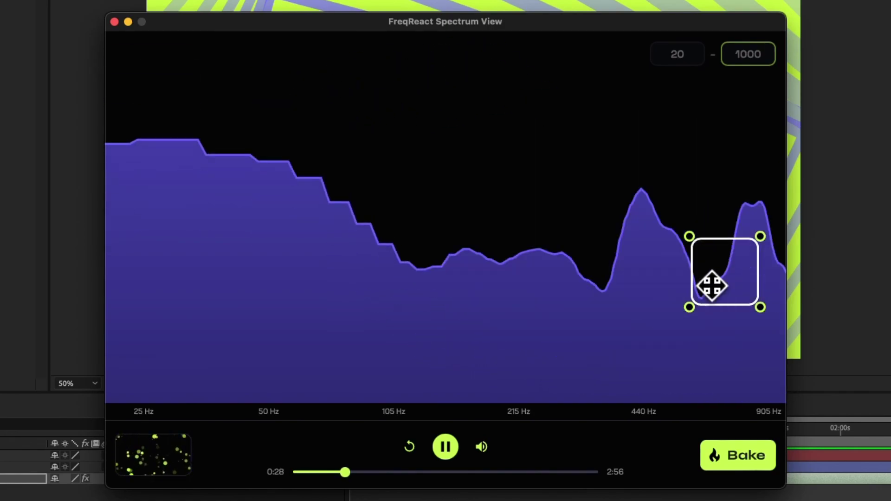
left_click_drag(716, 294, 455, 129)
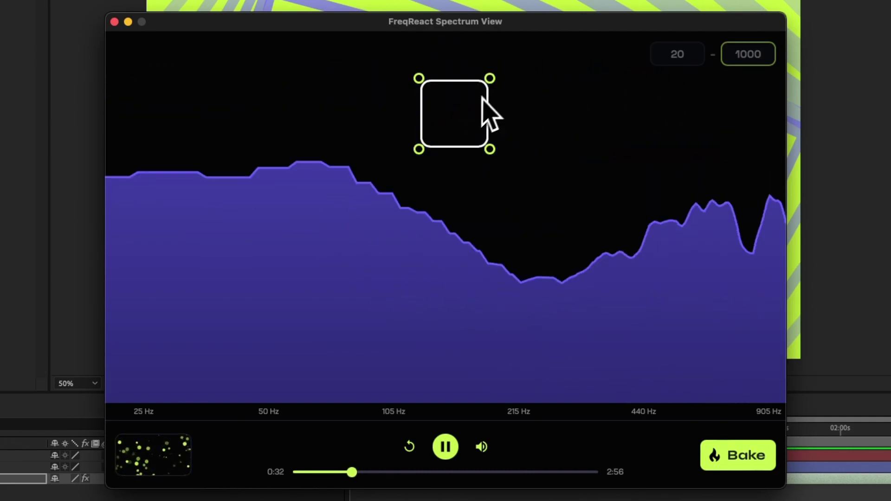
left_click_drag(490, 78, 476, 108)
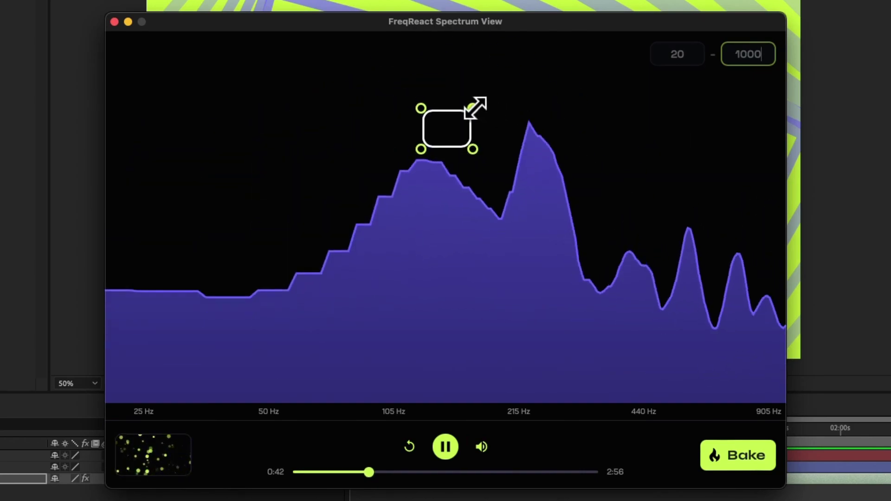
mouse_move(475, 103)
left_mouse_down()
mouse_move(506, 87)
mouse_move(467, 111)
left_mouse_up()
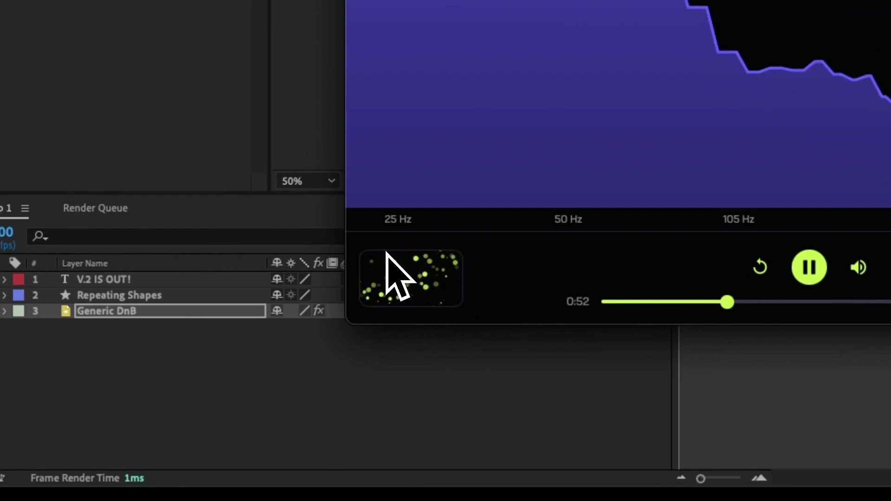
- Pause playback, bake the Kick detection, and dismiss the success message
key("space")
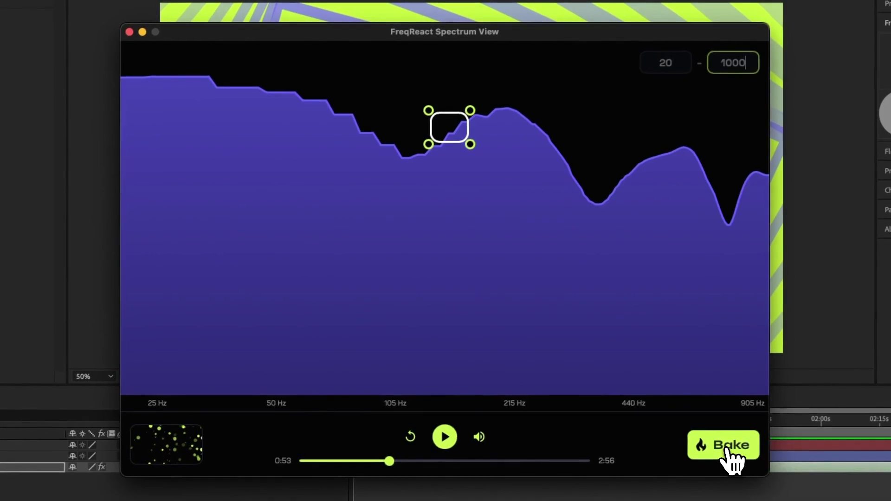
left_click(571, 283)
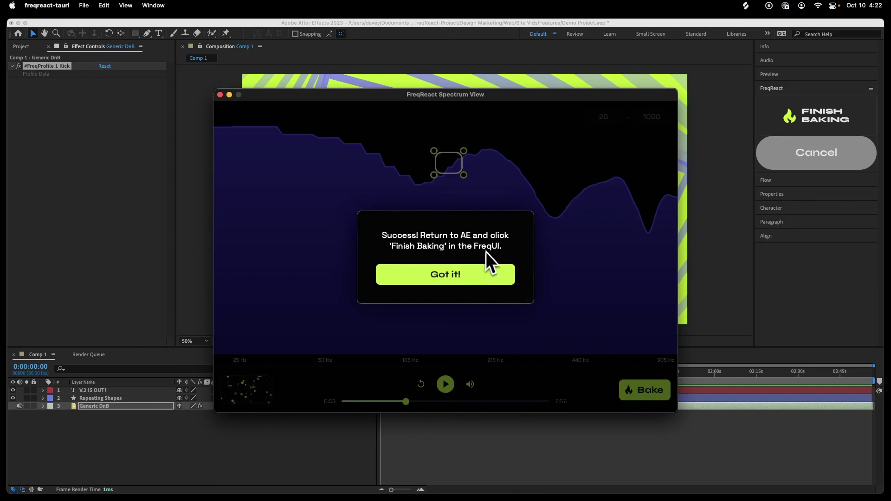
left_click(470, 277)
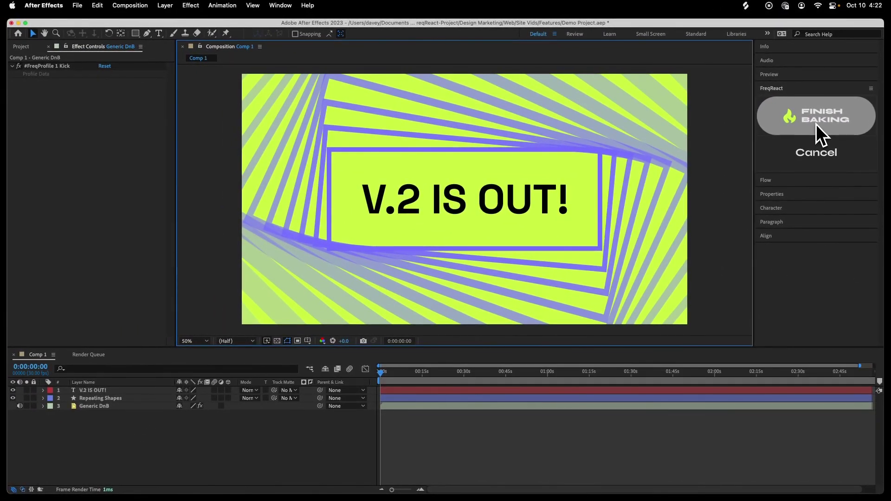
- Finish baking so Kick appears in the FreqReact profile list
left_click(816, 124)
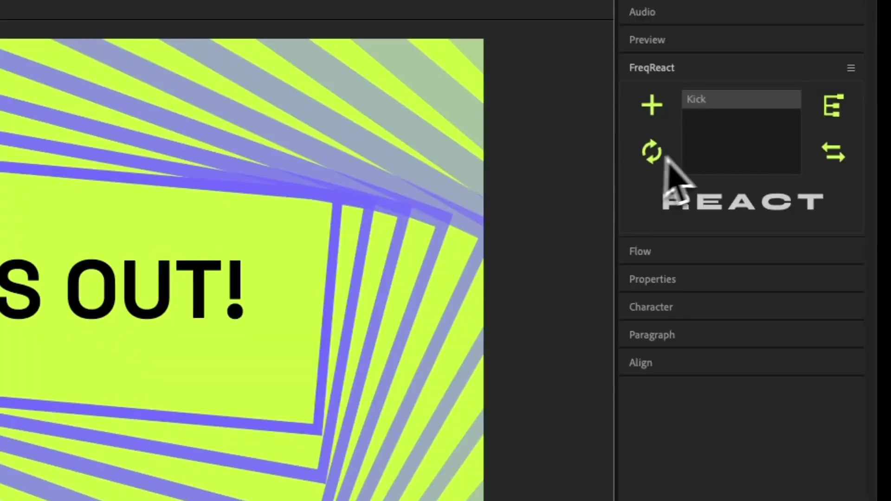
- Add a Pulse reactor using the Kick profile to the V.2 IS OUT! layer's Scale
left_click(706, 107)
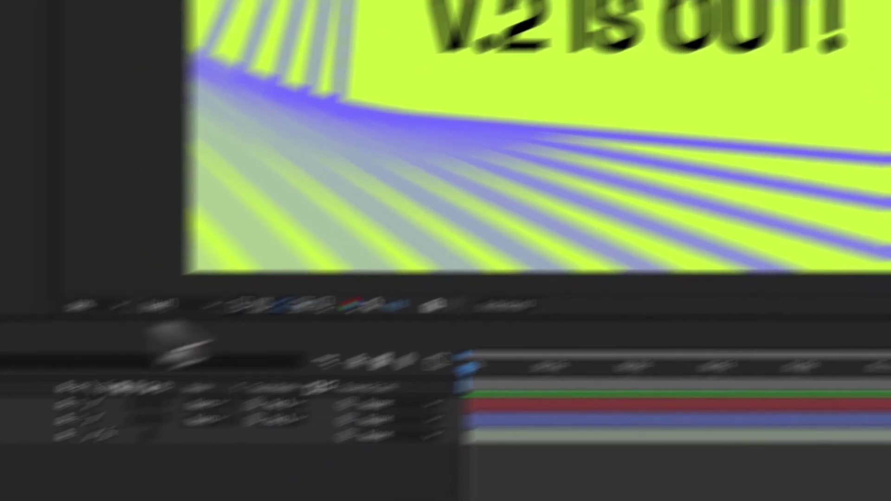
left_click(148, 294)
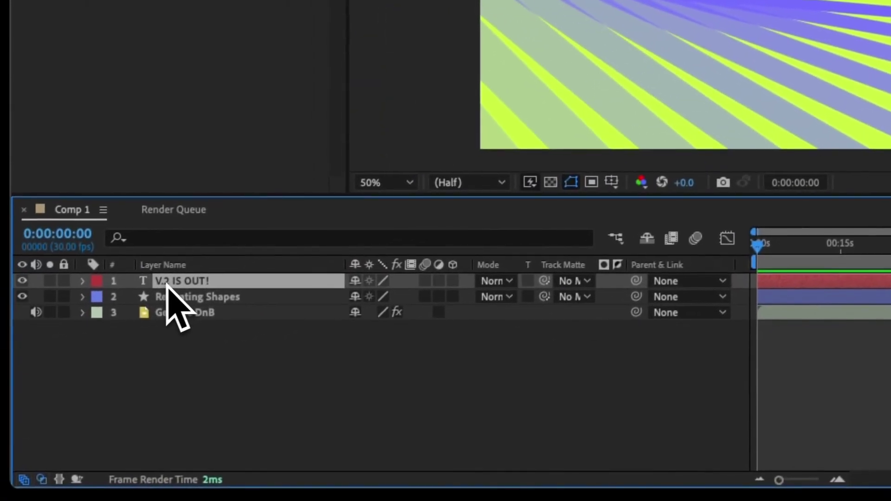
key("s")
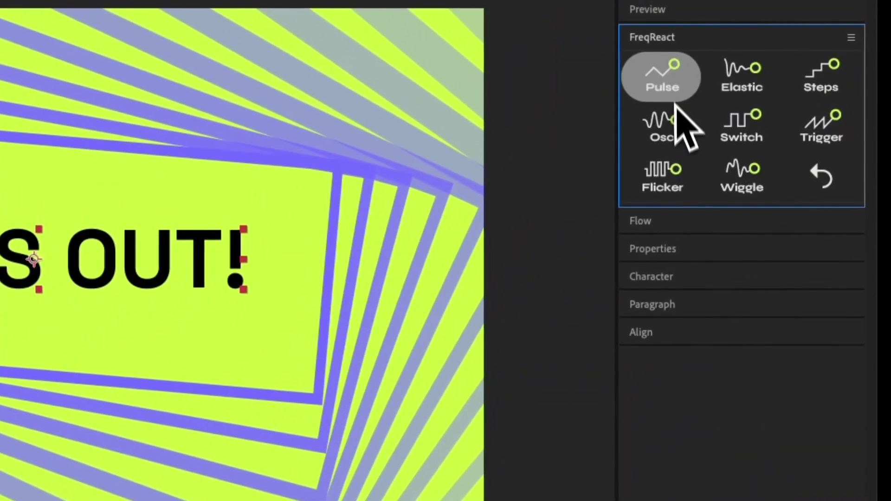
left_click(675, 104)
left_click(671, 83)
- Set the Pulse X and Y Intensity to 20 and Decay to 30, then preview
left_click(205, 127)
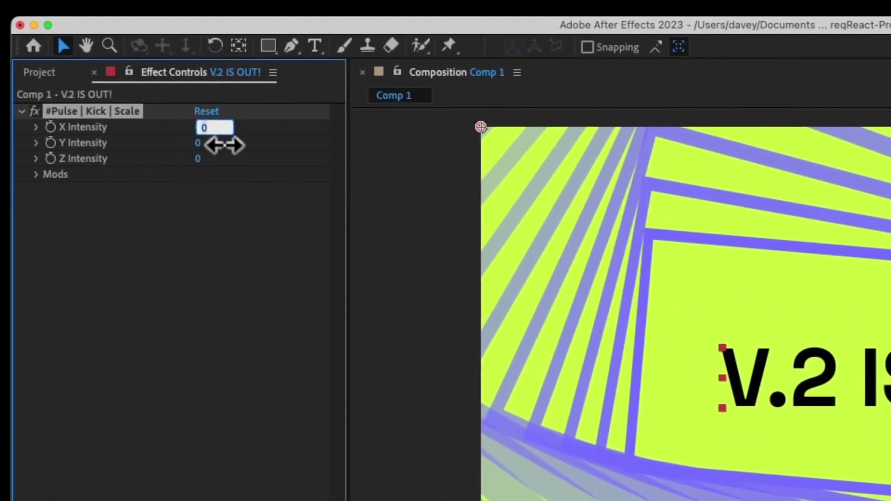
type("20")
key("Tab")
type("20")
key("Return")
left_click(39, 175)
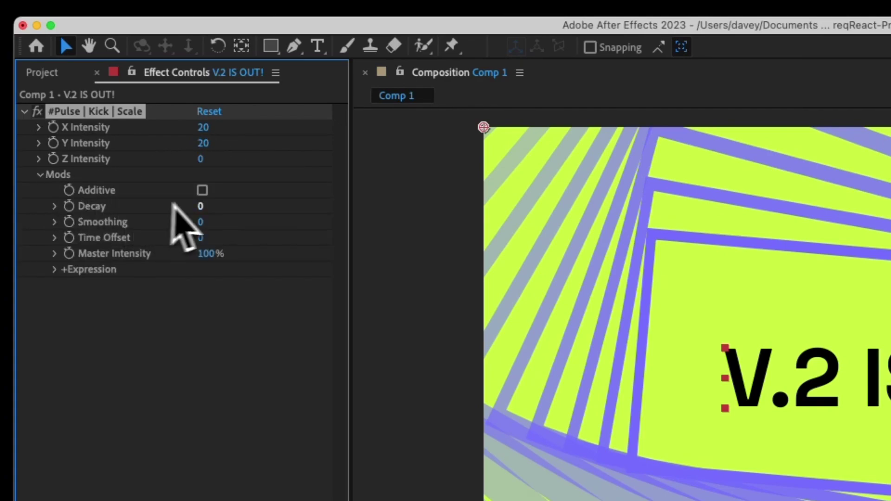
left_click(200, 206)
type("30")
key("Return")
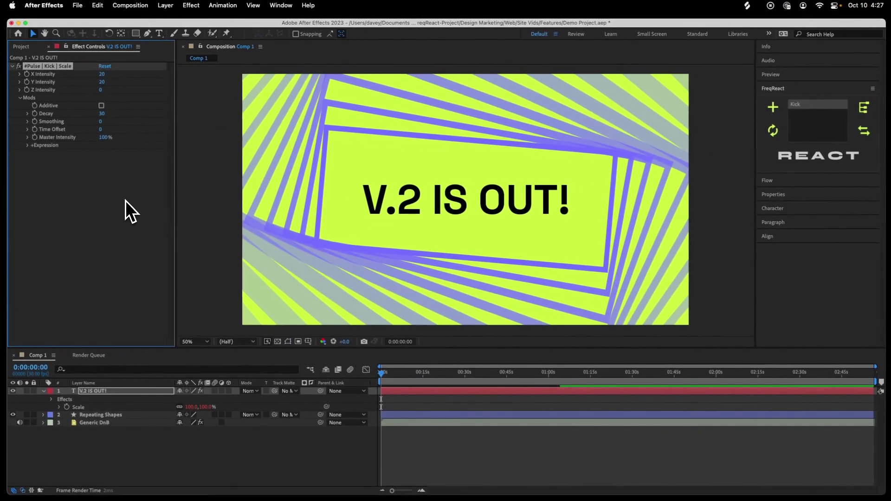
key("space")
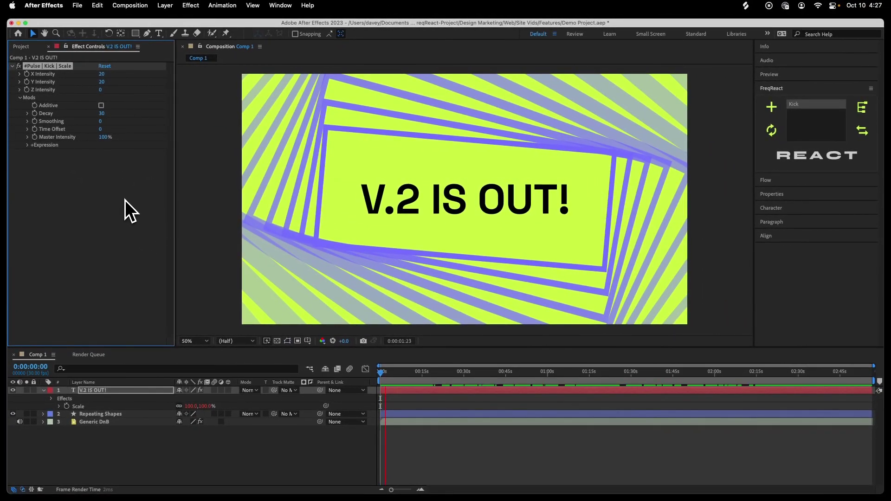
key("space")
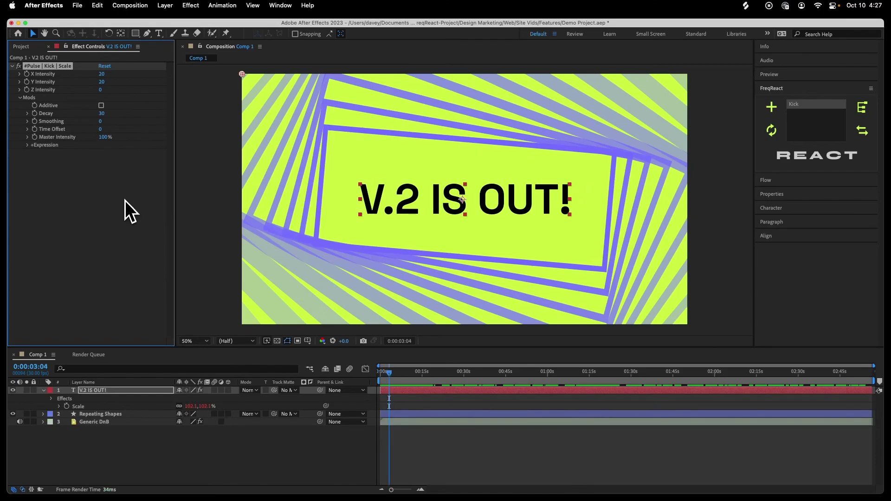
- Expand Repeating Shapes to Repeater 1's transform and scrub its Scale to 113.0,125.1%
left_click(95, 413)
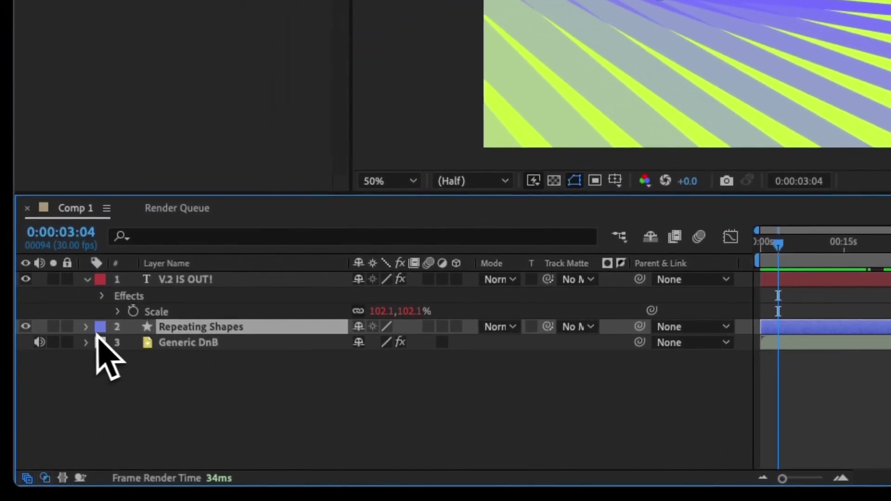
left_click(86, 327)
scroll(96, 335, "down", 1)
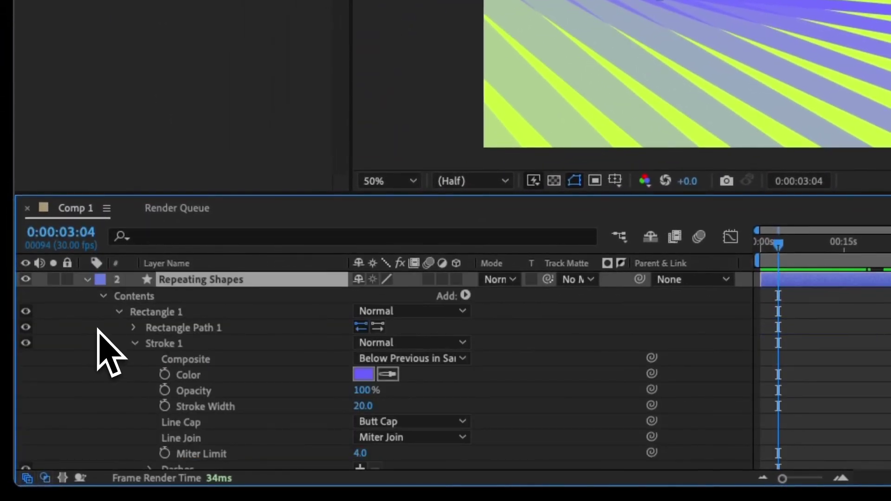
scroll(151, 352, "down", 4)
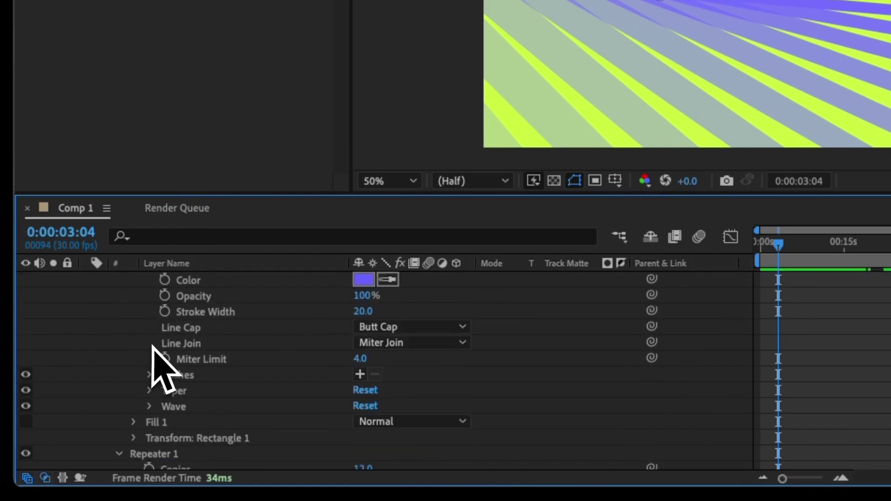
left_click(533, 181)
left_click(540, 198)
scroll(204, 399, "down", 3)
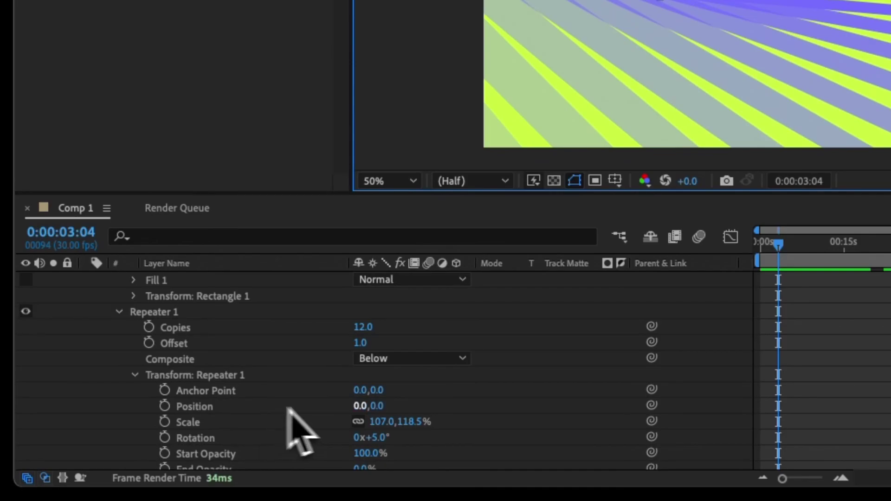
left_click_drag(385, 422, 374, 422)
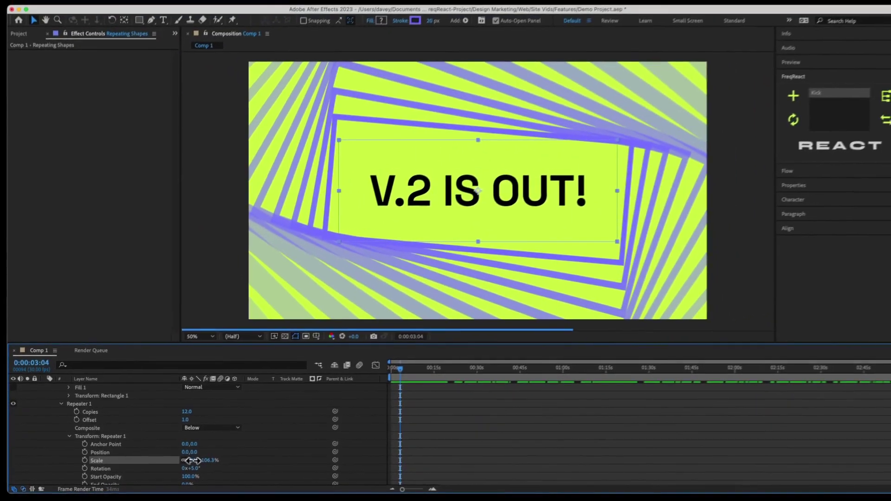
mouse_move(193, 460)
left_mouse_down()
mouse_move(201, 459)
mouse_move(175, 465)
mouse_move(202, 469)
mouse_move(192, 448)
mouse_move(177, 449)
mouse_move(190, 448)
left_mouse_up()
scroll(193, 474, "down", 3)
- Add a Pulse Kick reactor to the repeater Scale with X and Y Intensity 30
left_click(100, 438)
left_click(779, 156)
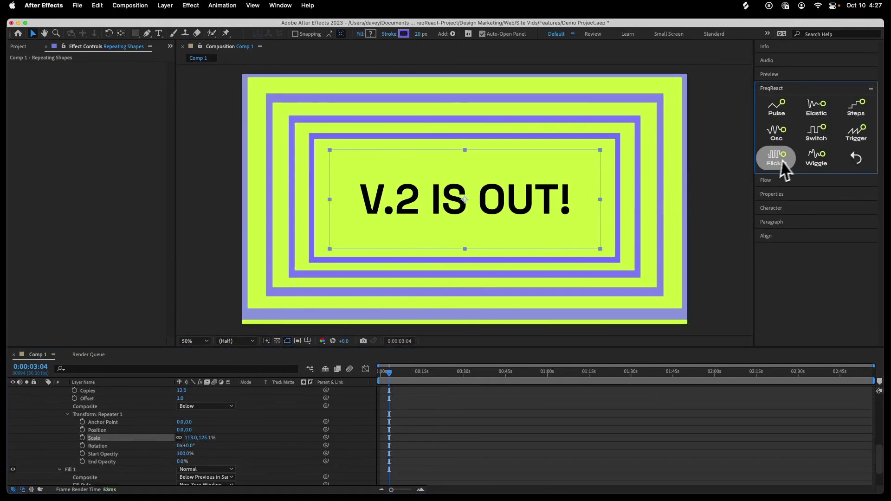
left_click(775, 126)
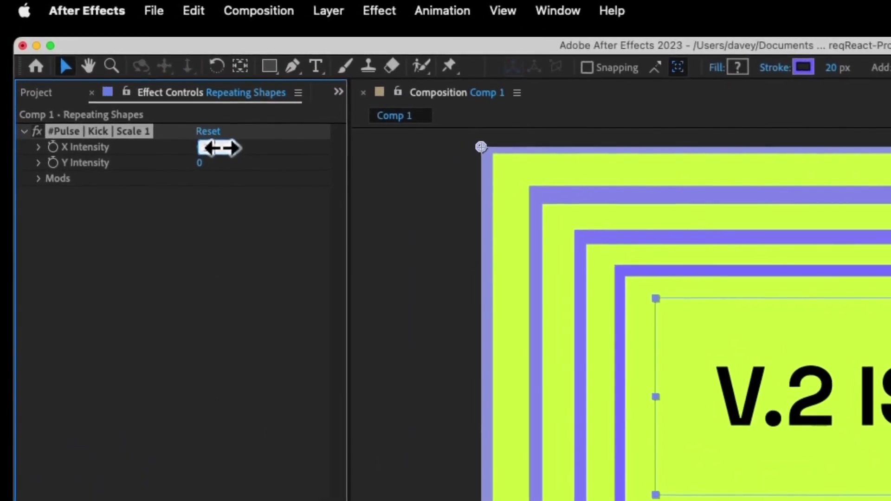
type("30")
key("Tab")
type("30")
key("Return")
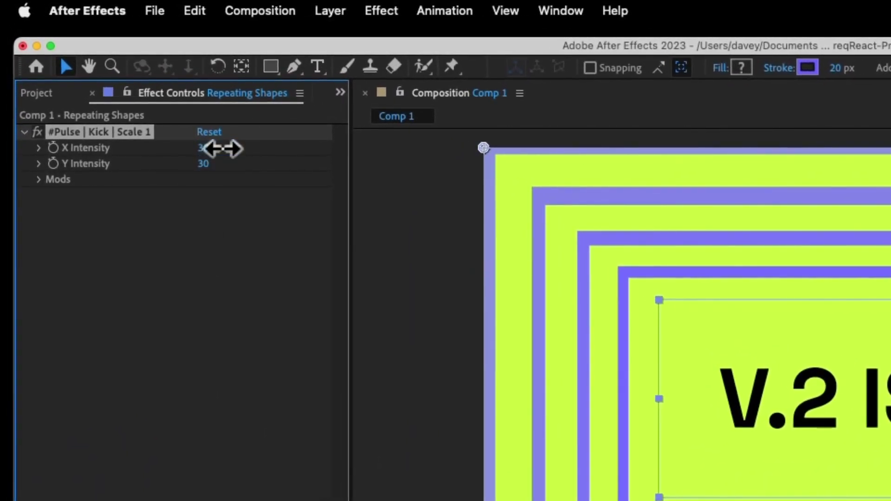
- Set the repeater Pulse Decay to 30 and preview the result
left_click(39, 179)
left_click(204, 211)
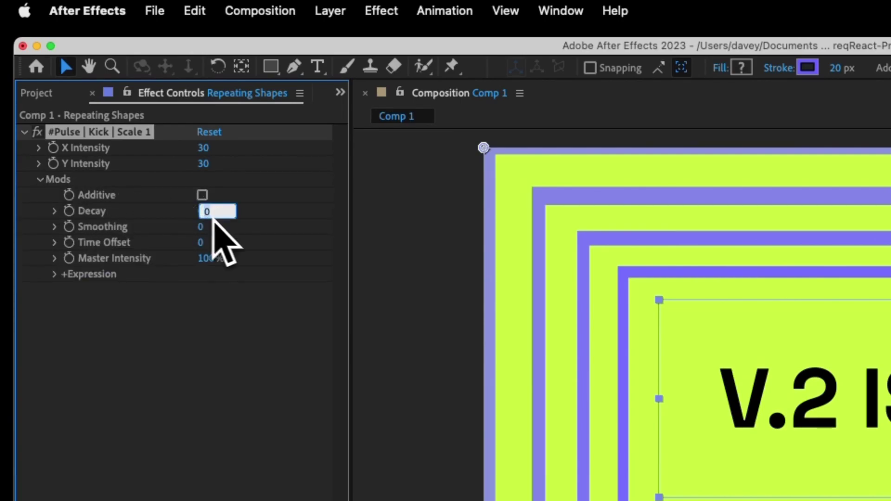
type("30")
key("Return")
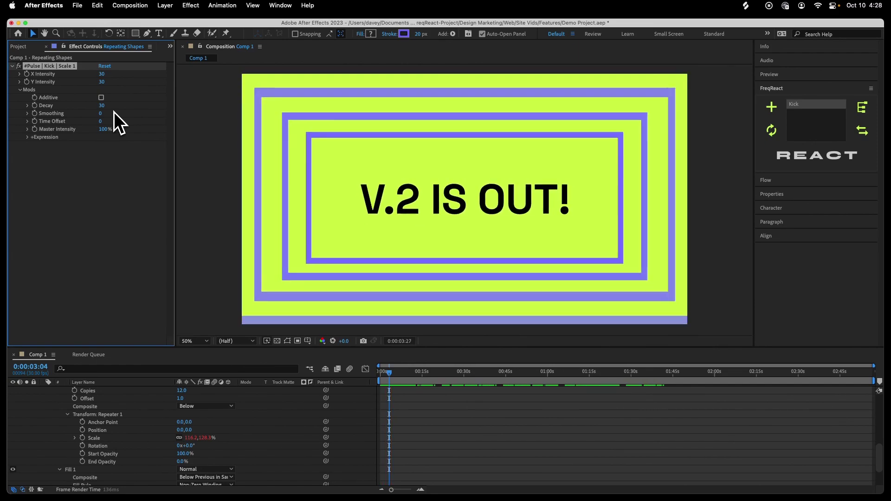
key("space")
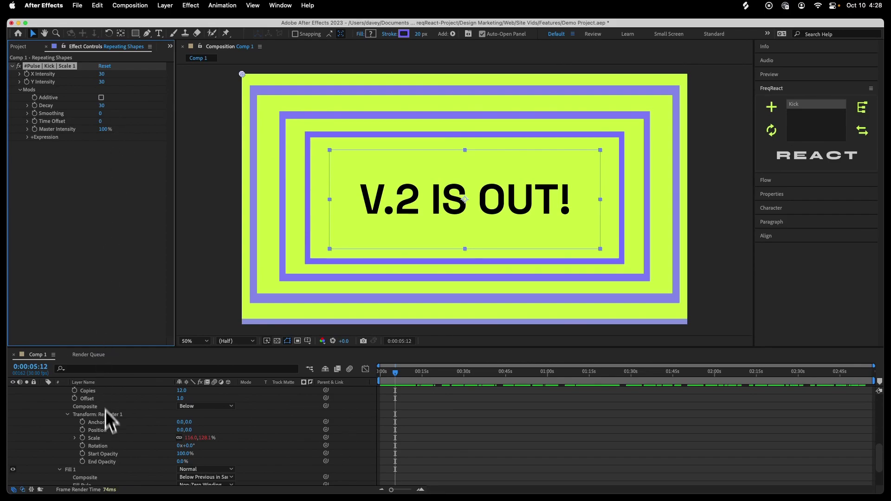
- Add an Oscillate Kick reactor to the repeater Rotation with intensity 10
left_click(103, 446)
left_click(784, 157)
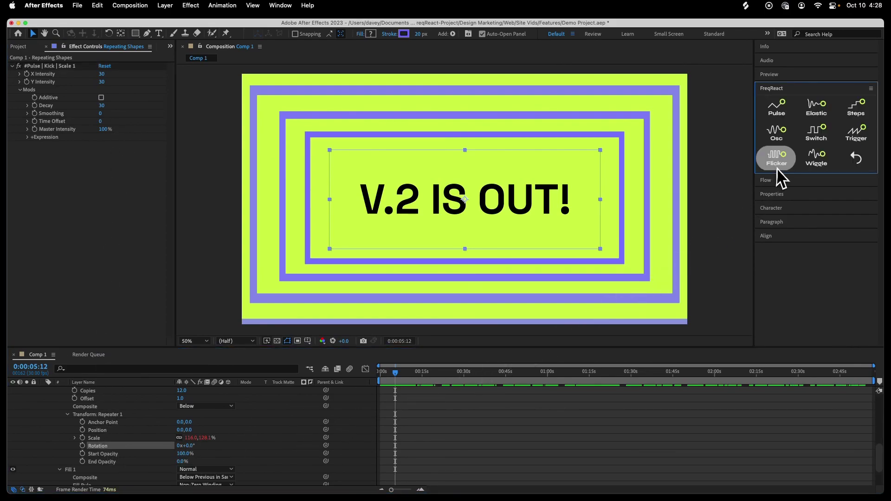
left_click(778, 140)
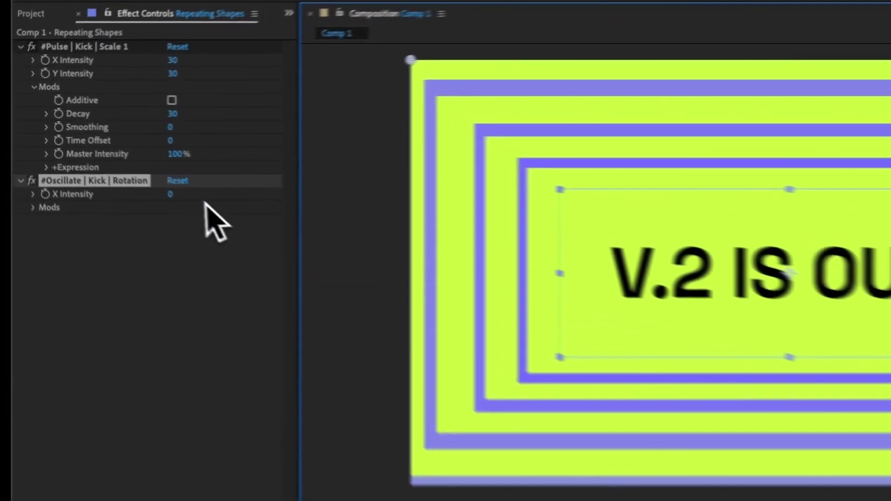
left_click_drag(172, 195, 187, 193)
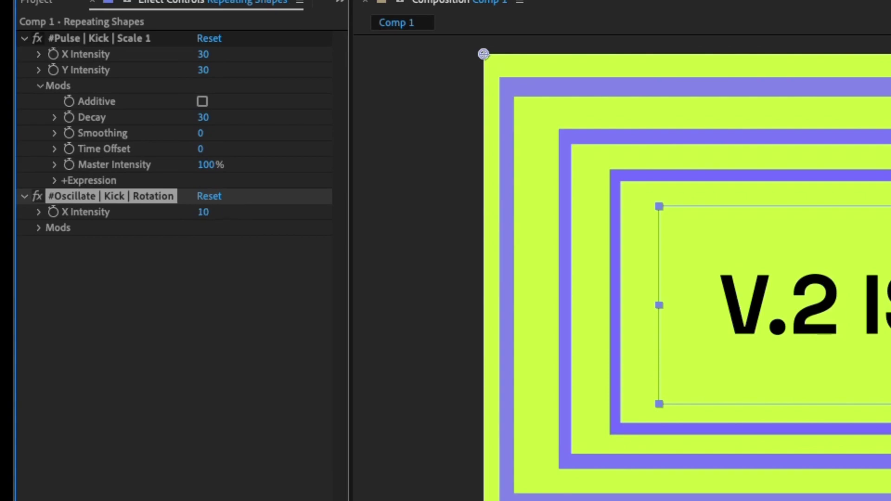
- Make the oscillation Additive with Decay 30 and preview it
left_click(39, 228)
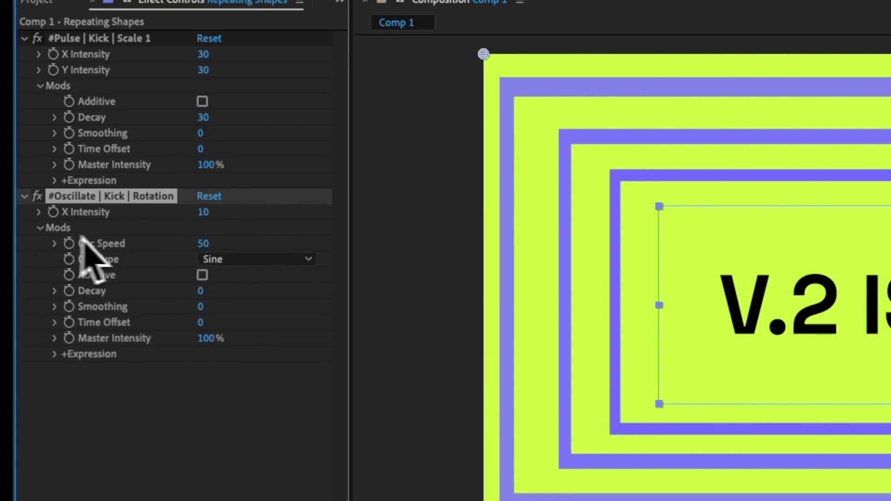
left_click(202, 274)
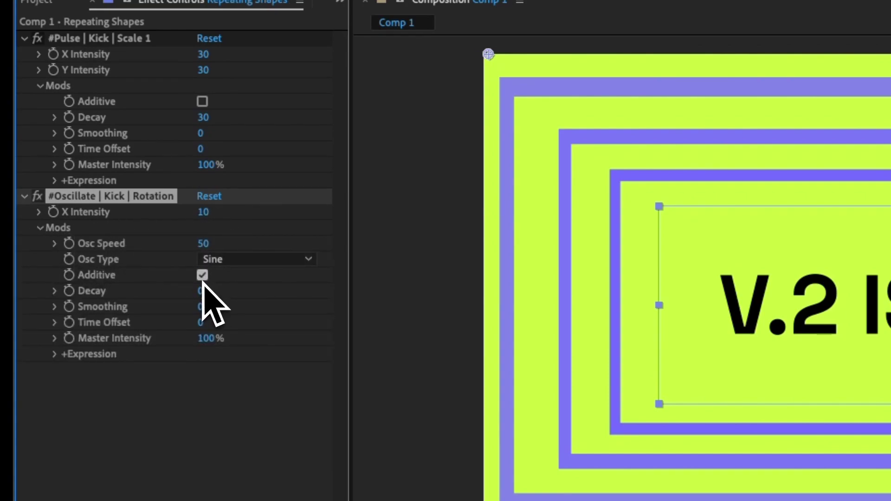
left_click(200, 291)
type("30")
key("Return")
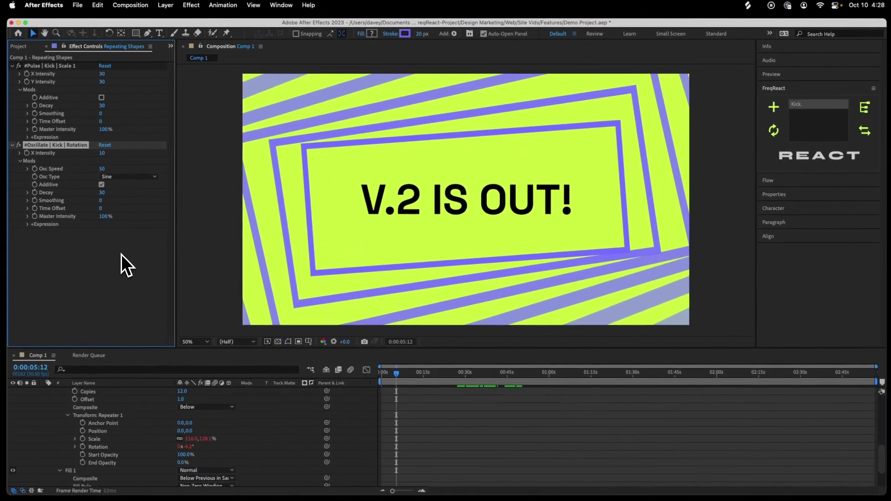
key("space")
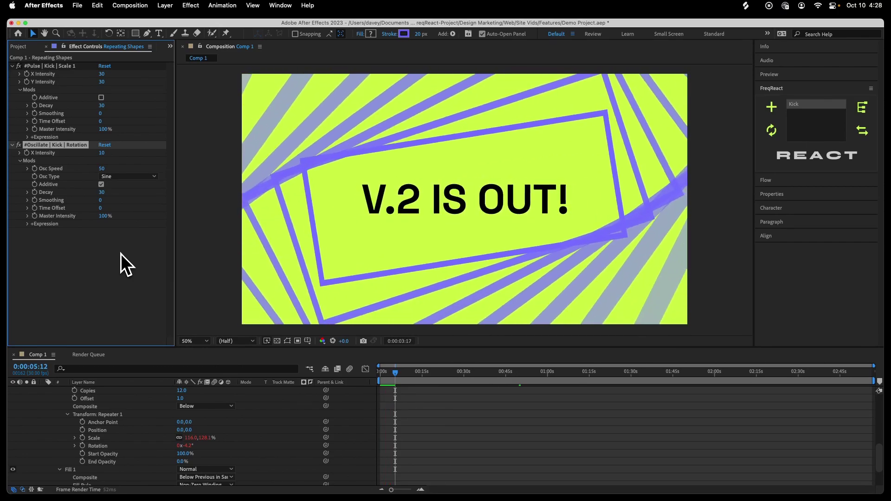
key("space")
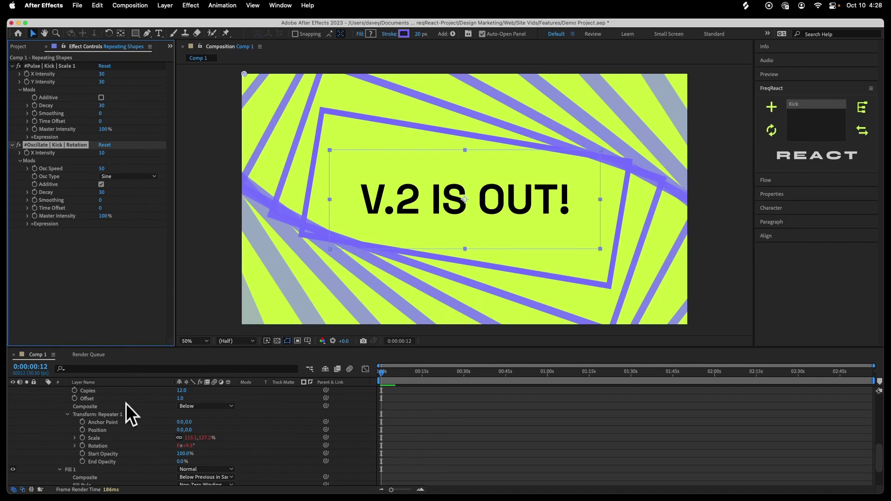
- Shift the repeater Offset to about -3 and set the Stroke Width Pulse intensity to 75
scroll(126, 408, "up", 2)
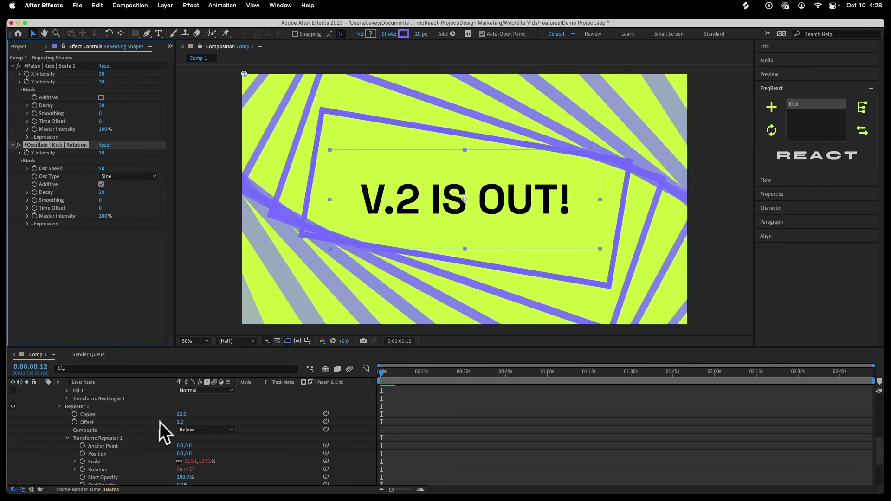
mouse_move(181, 422)
left_mouse_down()
mouse_move(171, 421)
mouse_move(185, 415)
left_mouse_up()
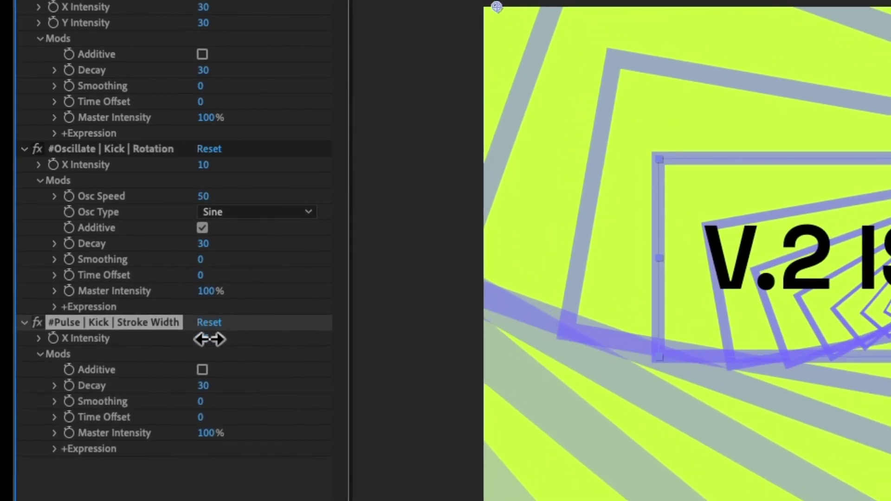
left_click(210, 339)
type("75")
key("Return")
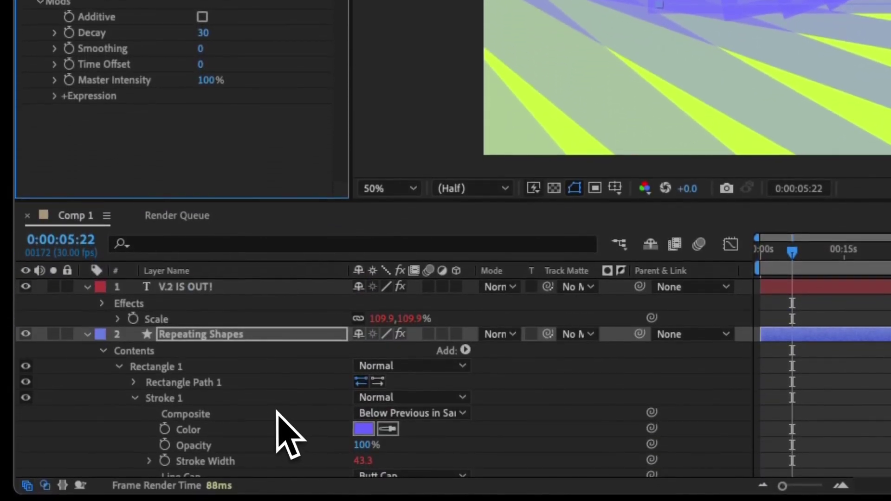
- Add a FreqReact Steps reaction to the title text layer's Scale
left_click(215, 318)
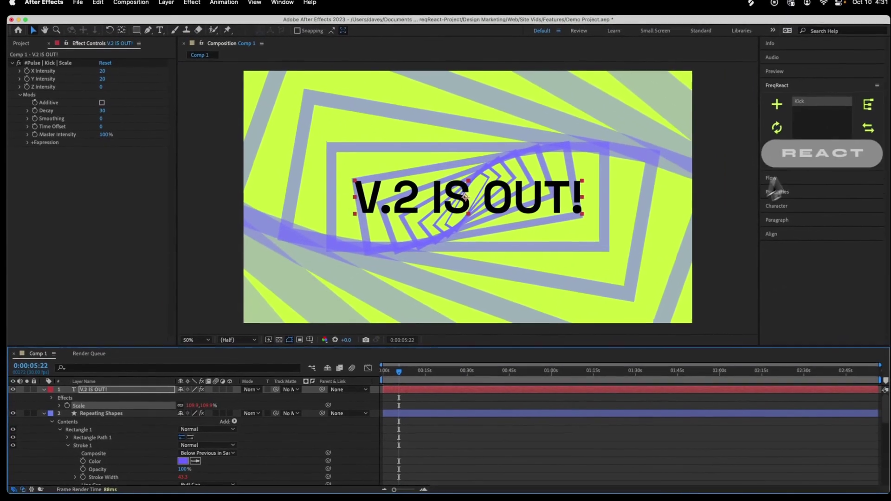
mouse_move(804, 159)
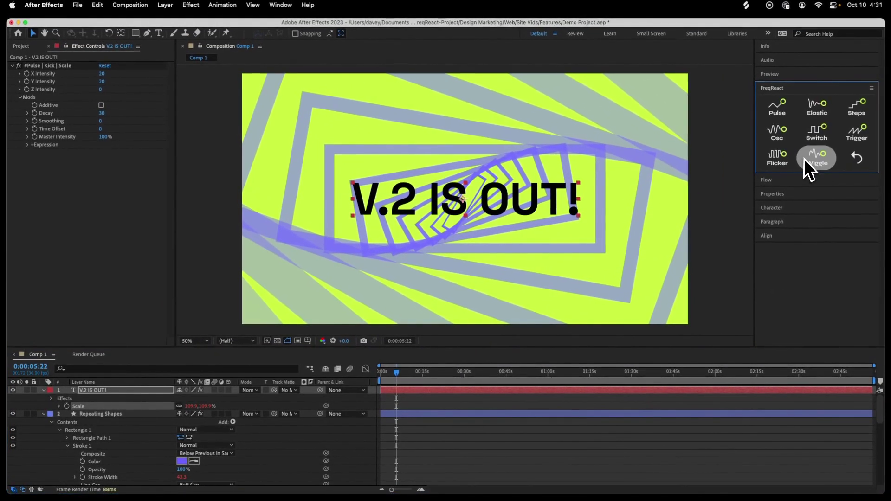
left_click(854, 108)
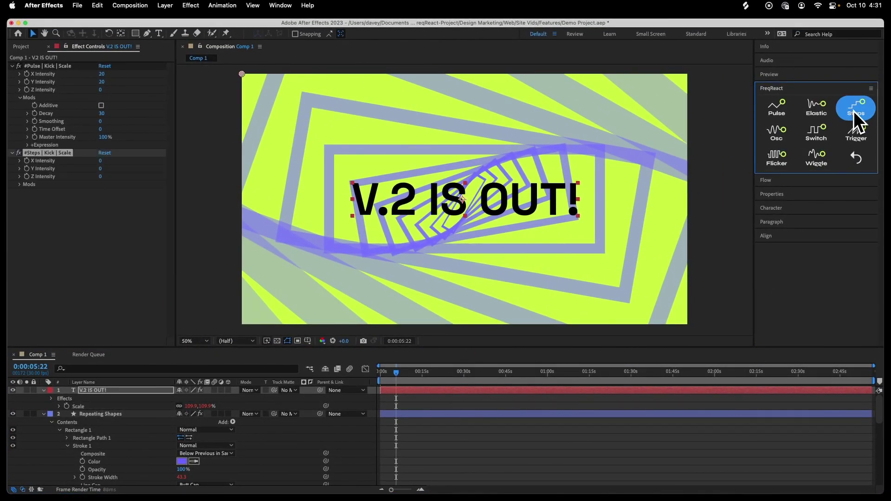
- Set the Steps reaction's X Intensity to 200 under Mods
left_click(20, 185)
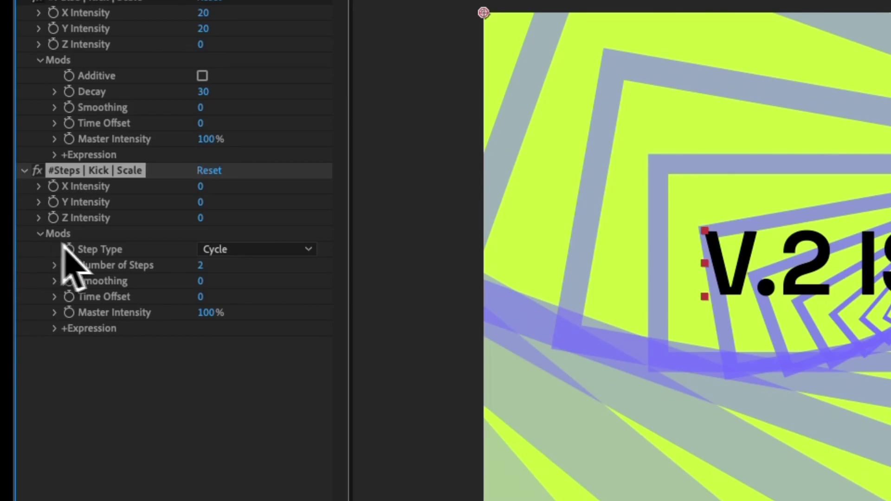
left_click(200, 187)
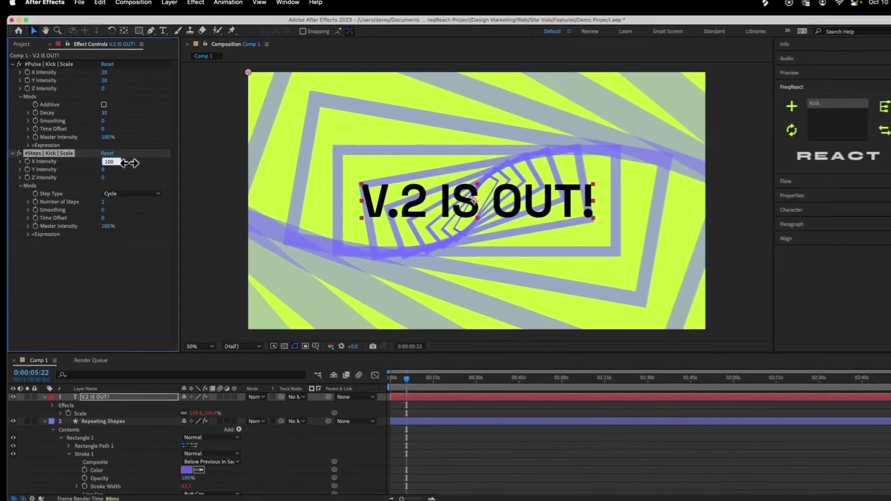
type("200")
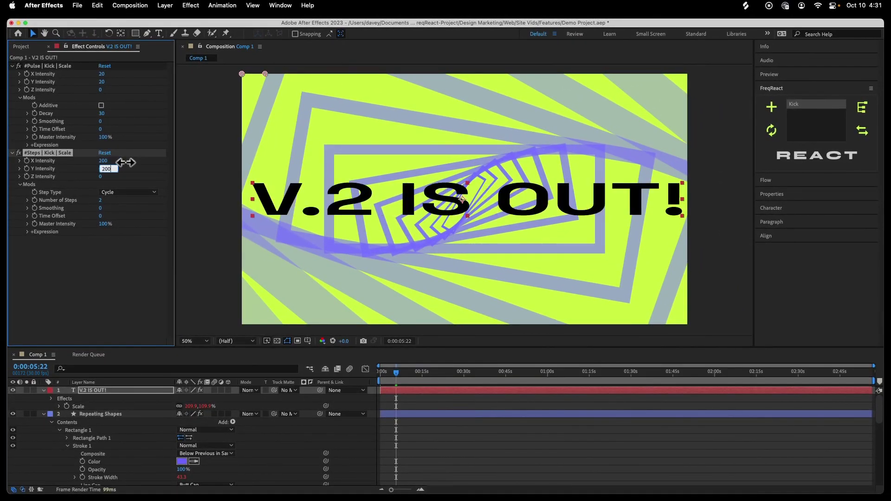
key("Return")
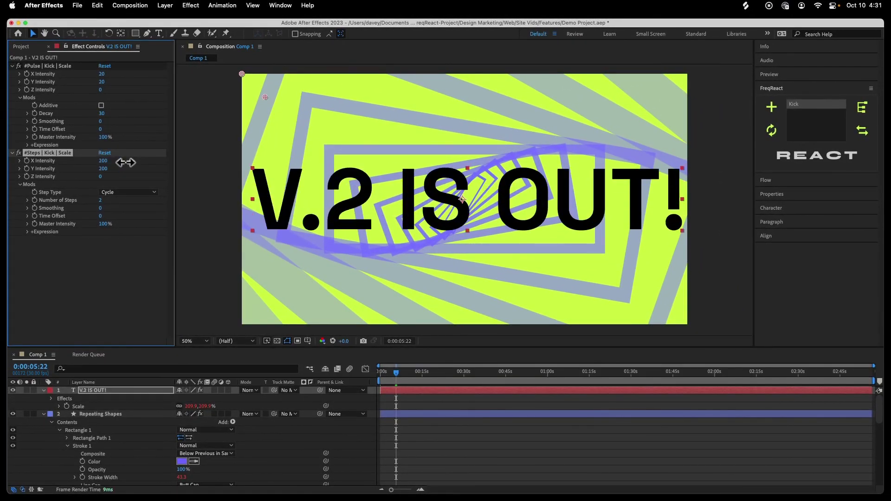